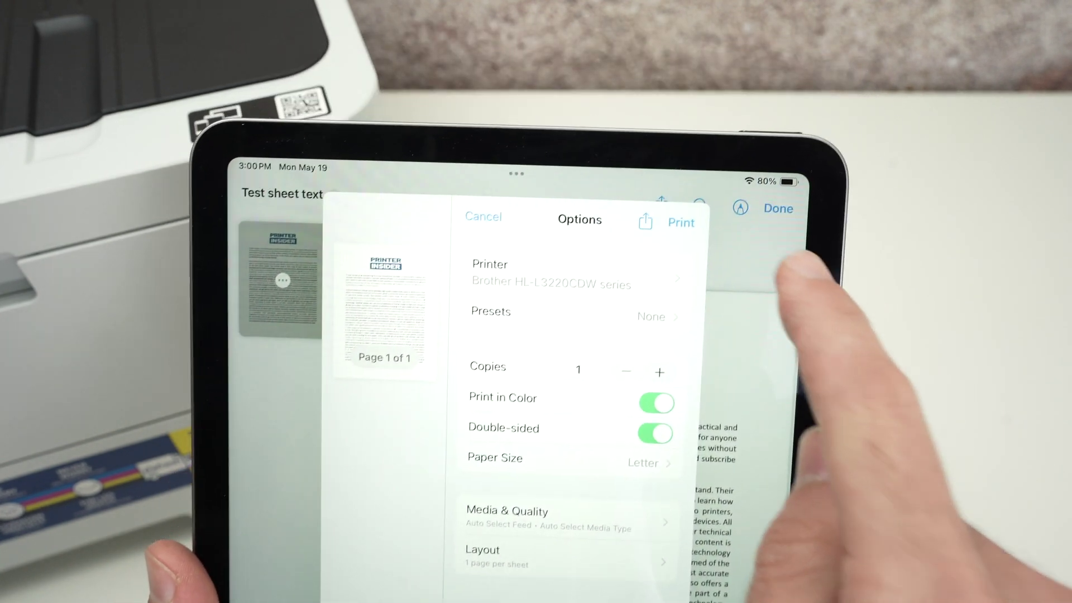
Send the test sheet to the Brother HL-L3220CDW in color, double-sided
{"action": "left_click", "coordinate": [680, 231]}
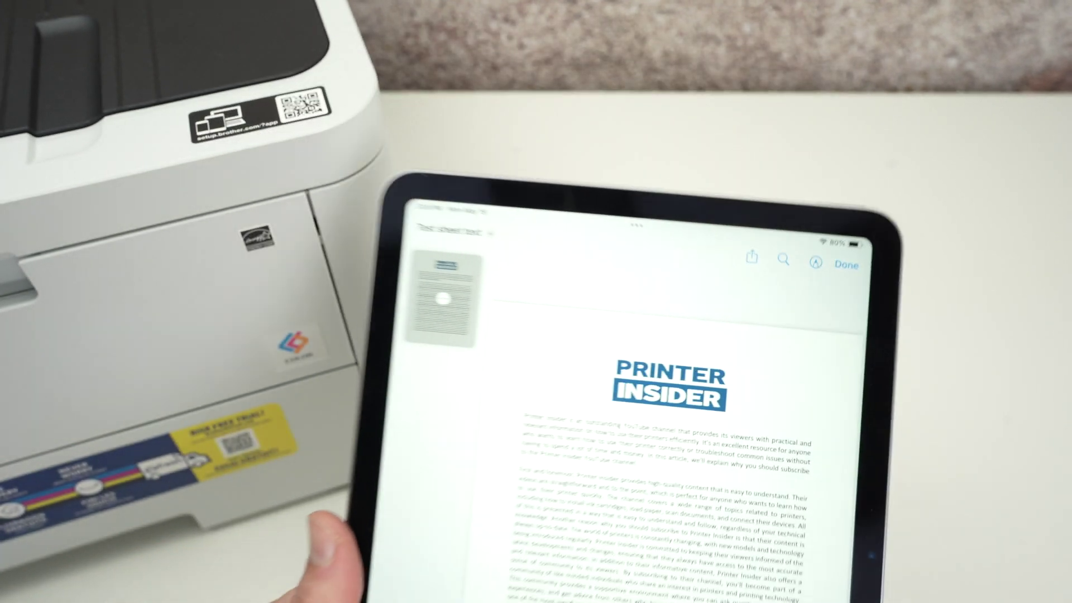